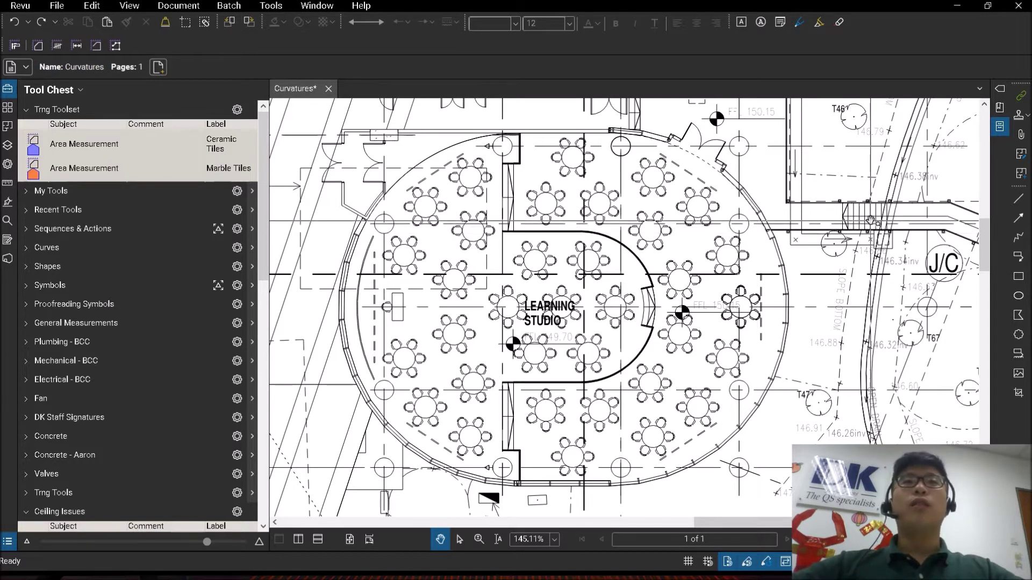
# - Trace an orange Marble Tiles area polygon around the Learning Studio walls, closing it at 73.78 sq m
pyautogui.click(99, 169)
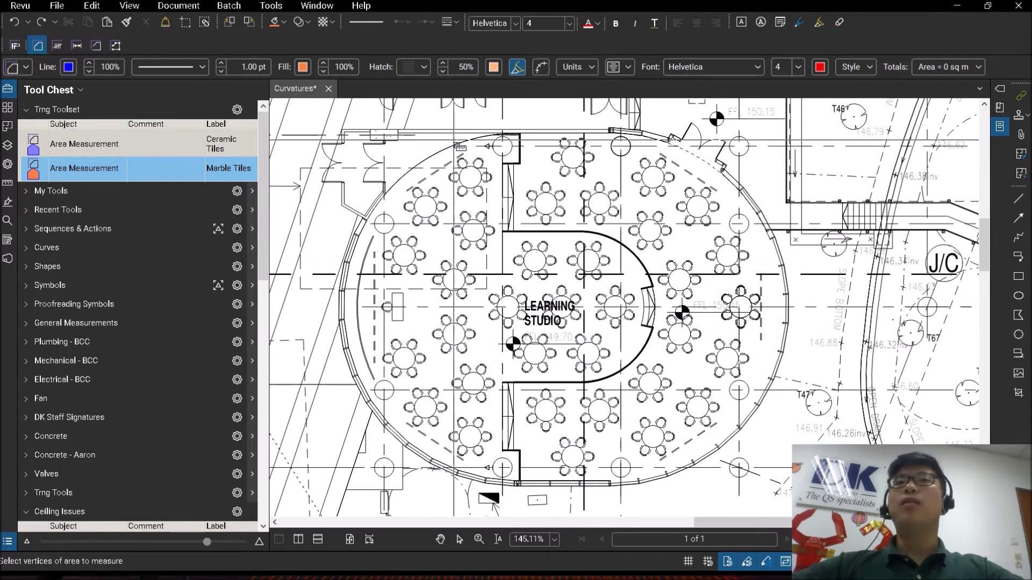
pyautogui.click(503, 135)
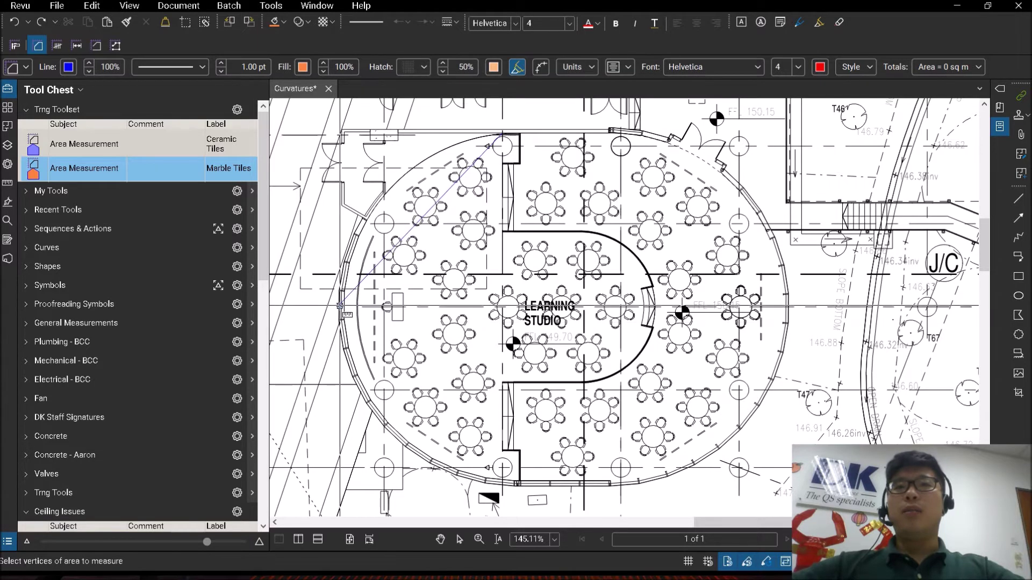
pyautogui.click(340, 306)
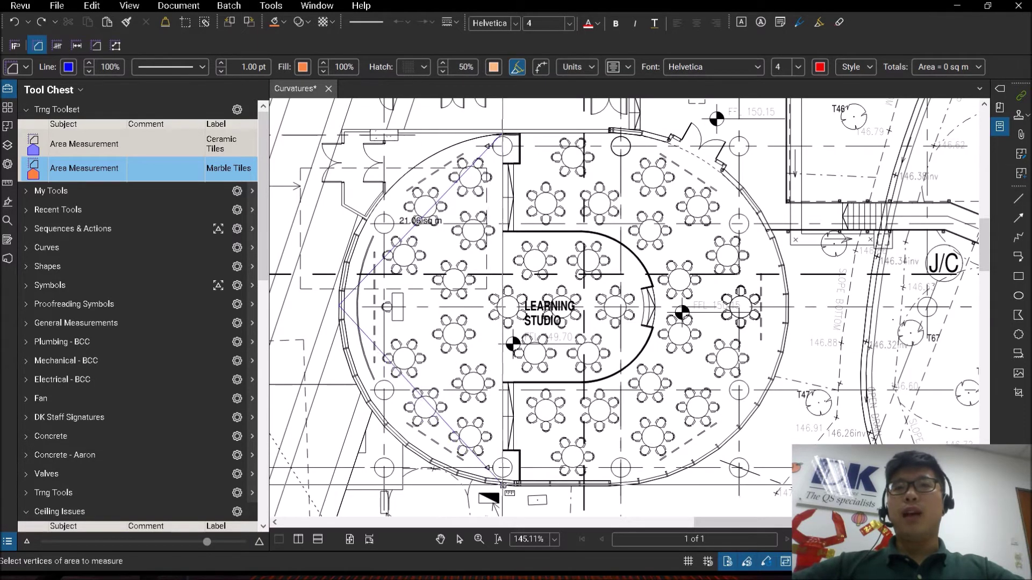
pyautogui.click(503, 484)
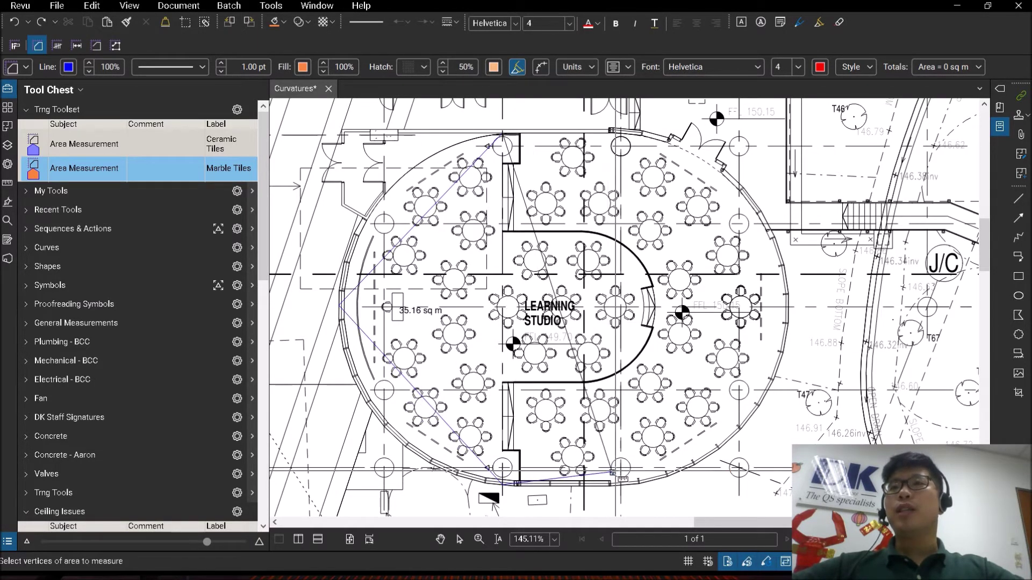
pyautogui.click(621, 482)
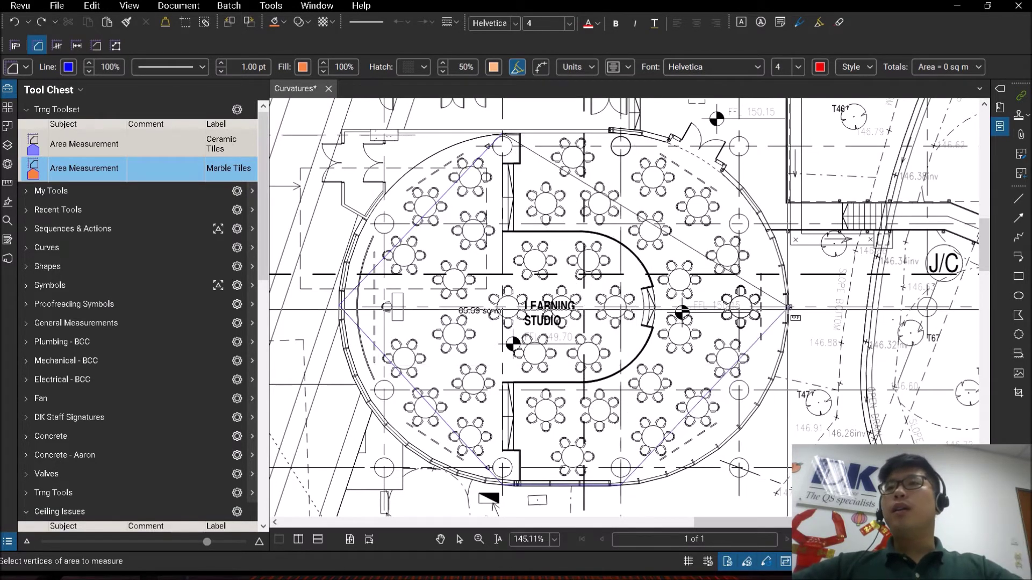
pyautogui.scroll(1, 779, 366)
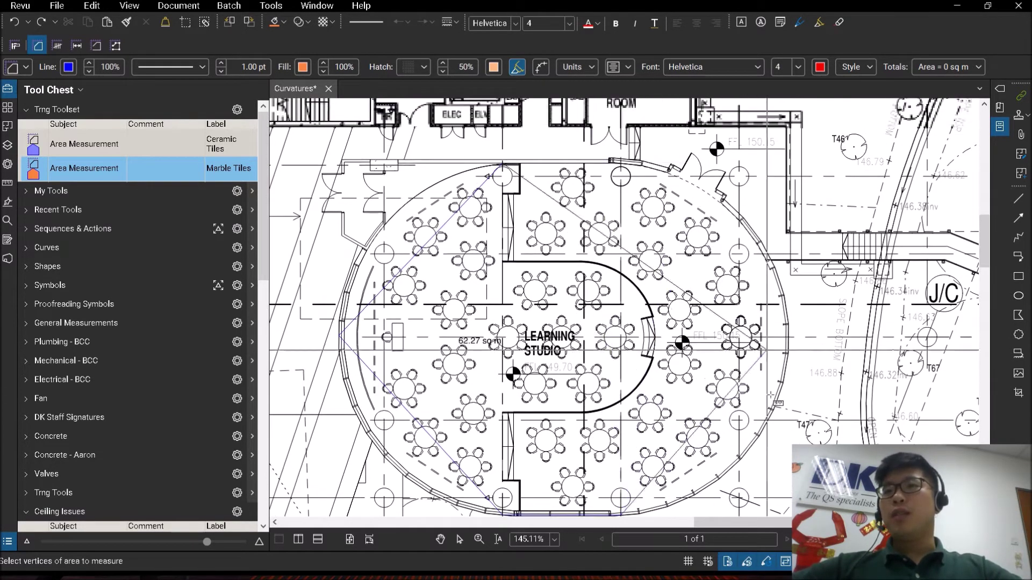
pyautogui.scroll(-3, 699, 430)
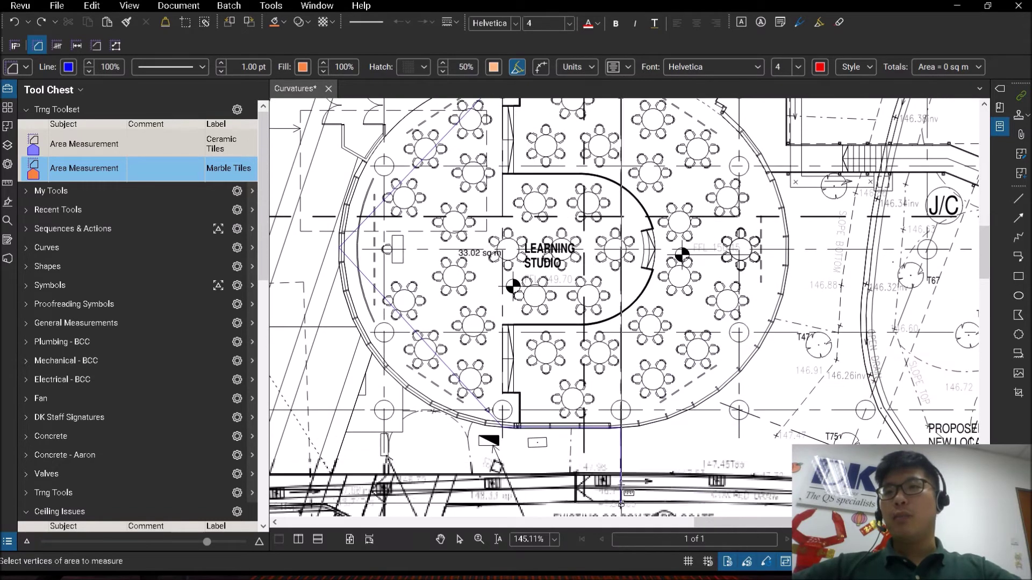
pyautogui.click(607, 427)
pyautogui.scroll(2, 699, 349)
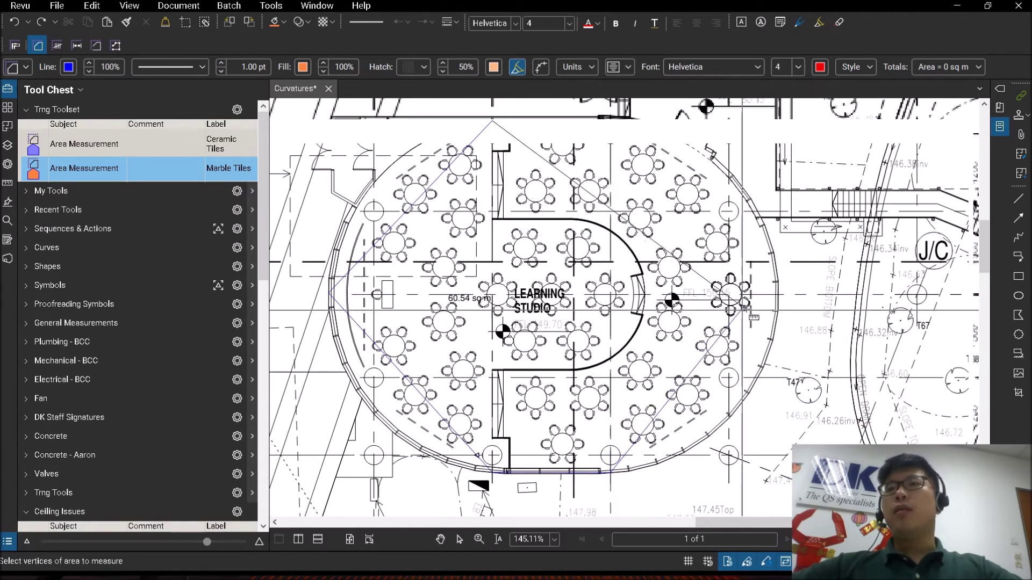
pyautogui.scroll(2, 779, 294)
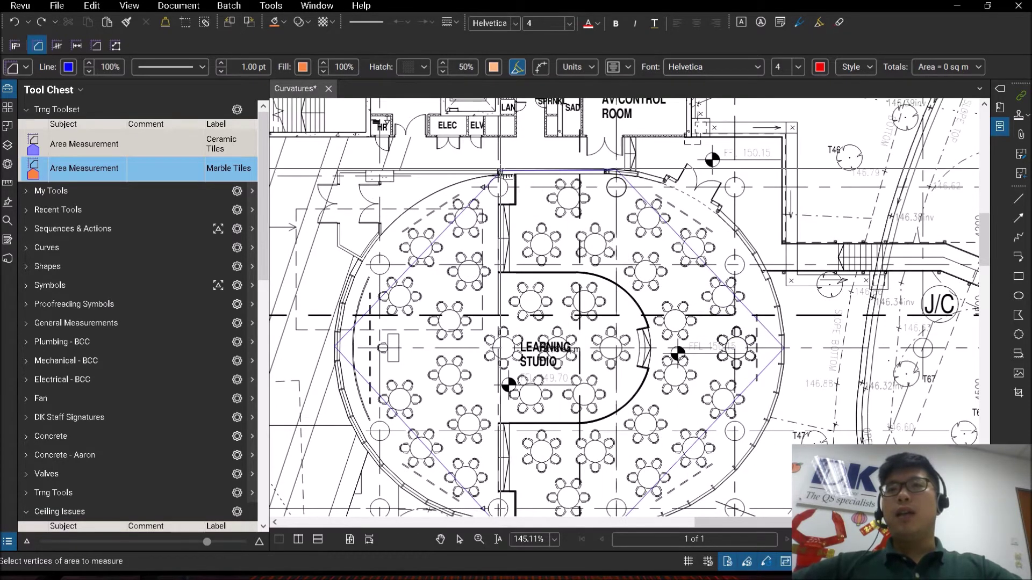
pyautogui.click(499, 173)
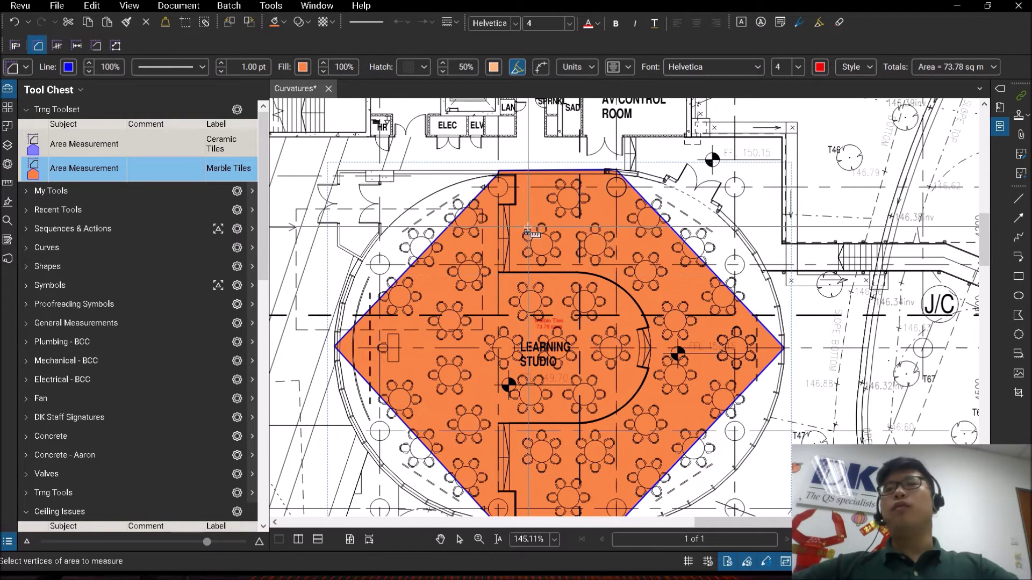
pyautogui.scroll(-1, 543, 215)
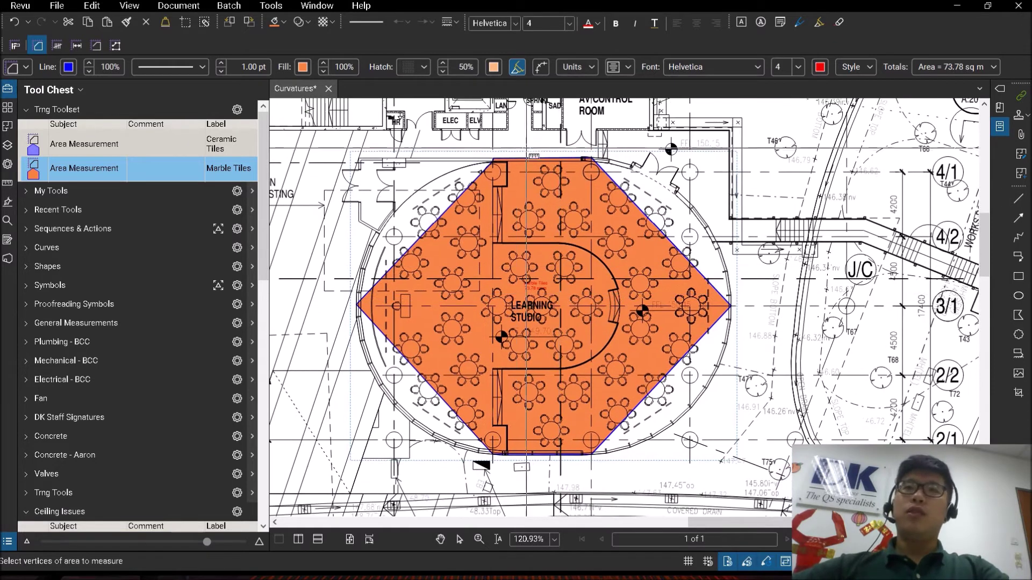
# - Exit area measuring and try Convert to Arc on the area edge, which is unavailable, leaving it unchanged
pyautogui.press('Escape')
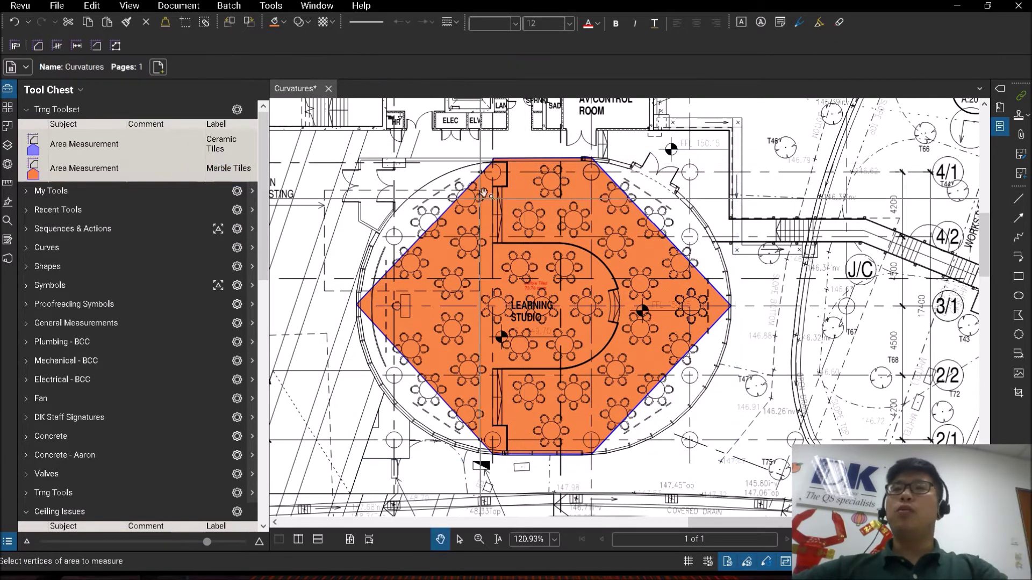
pyautogui.scroll(5, 460, 262)
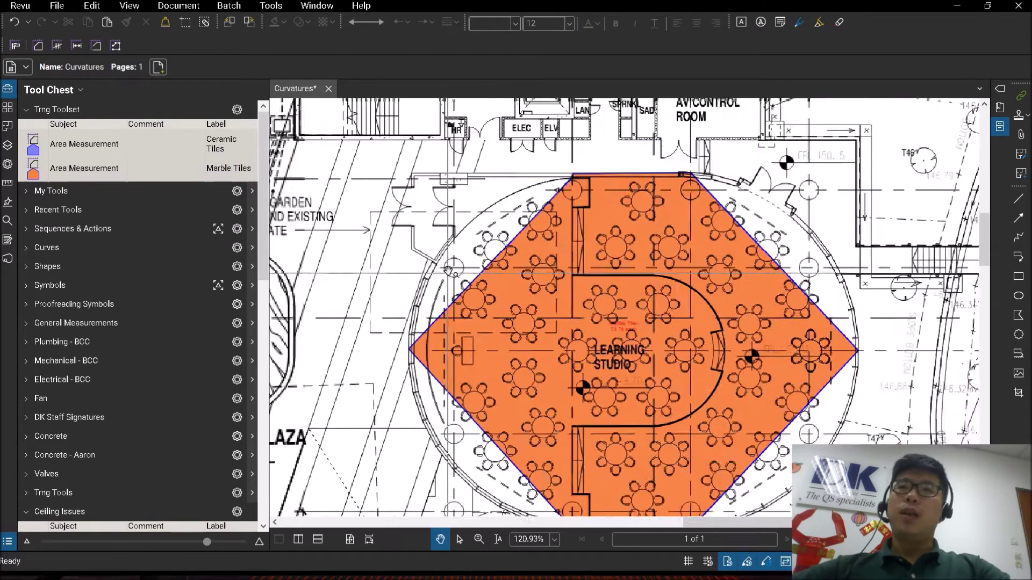
pyautogui.scroll(3, 460, 261)
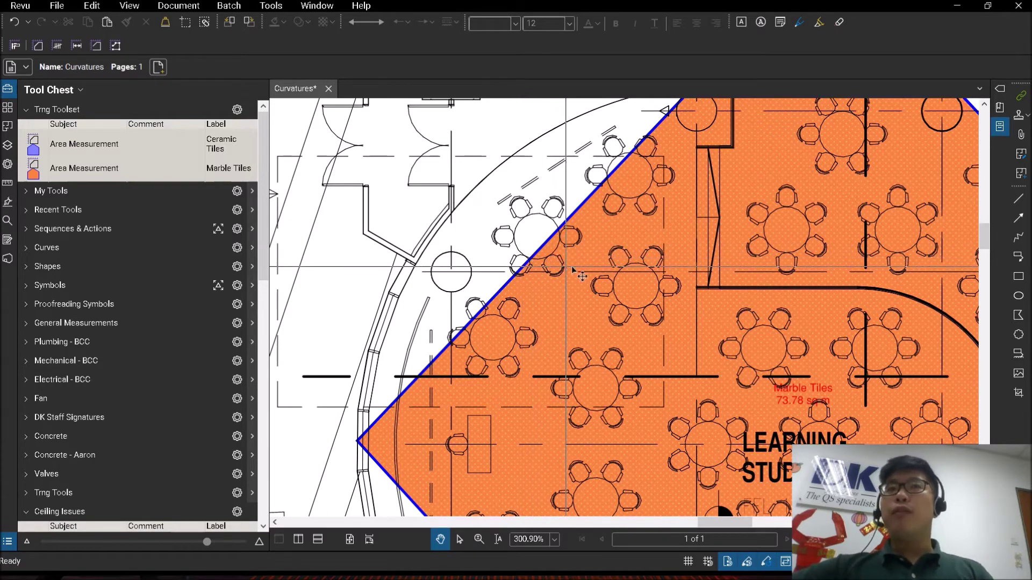
pyautogui.rightClick(537, 299)
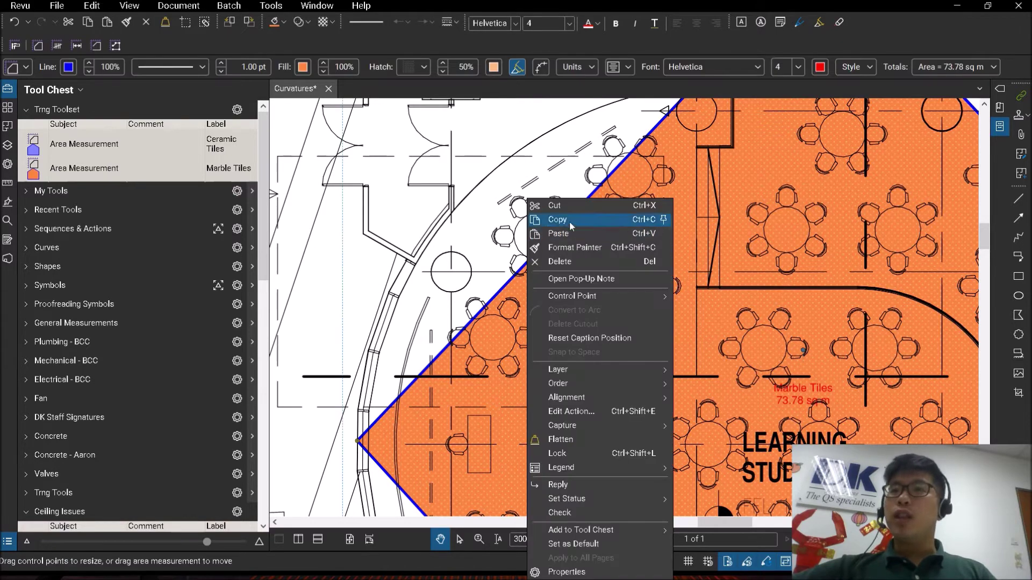
pyautogui.click(564, 311)
pyautogui.click(497, 273)
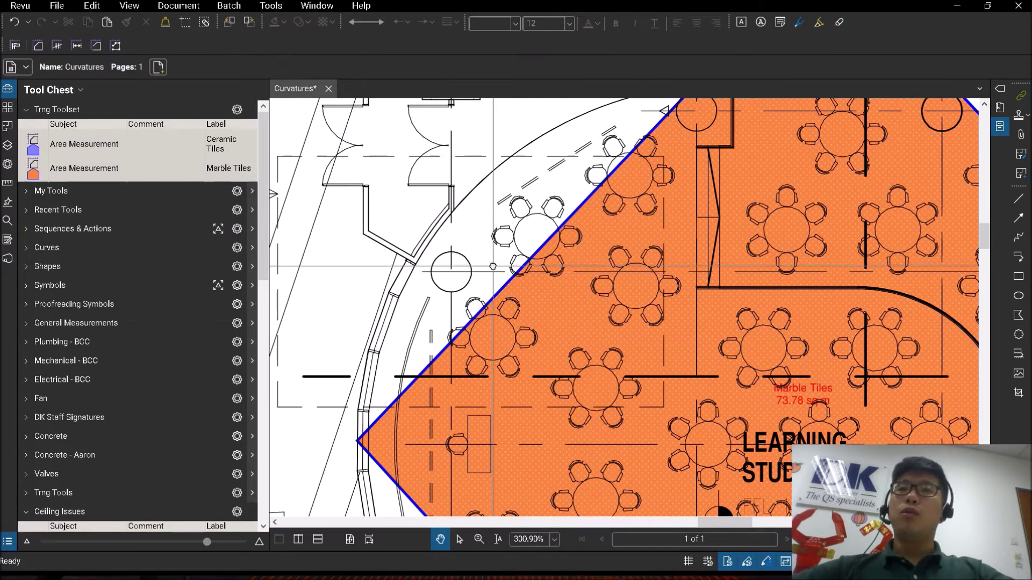
pyautogui.scroll(3, 499, 274)
pyautogui.scroll(5, 499, 274)
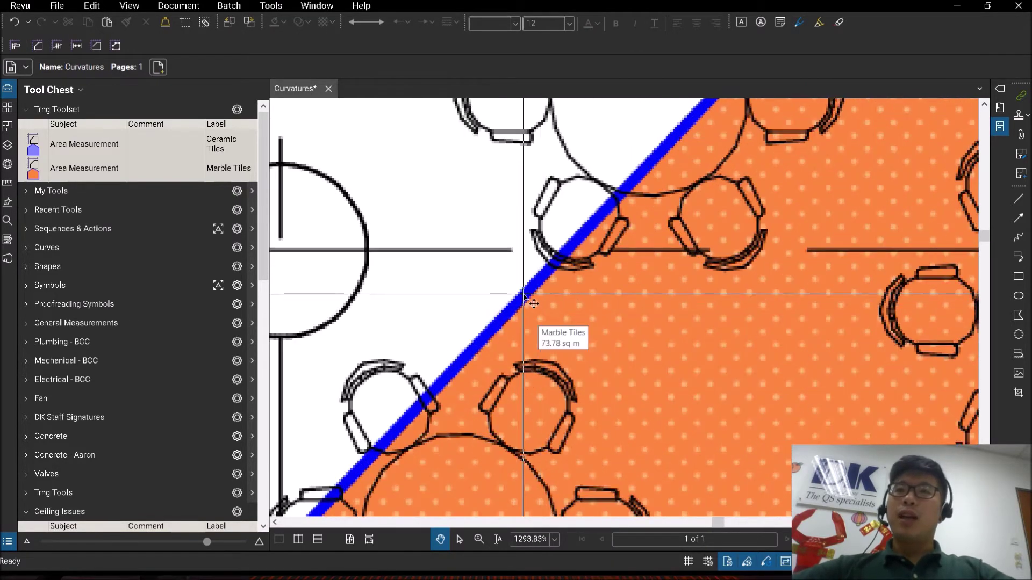
# - Convert the Marble Tiles area's upper-left edge to an arc, raising the total to 79.67 sq m
pyautogui.rightClick(534, 304)
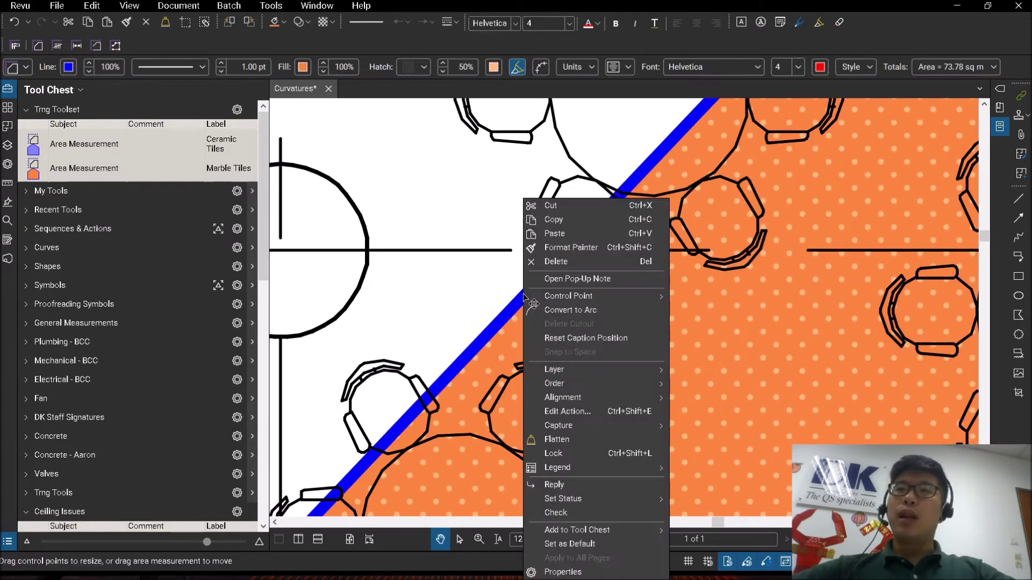
pyautogui.click(561, 310)
pyautogui.scroll(-7, 566, 307)
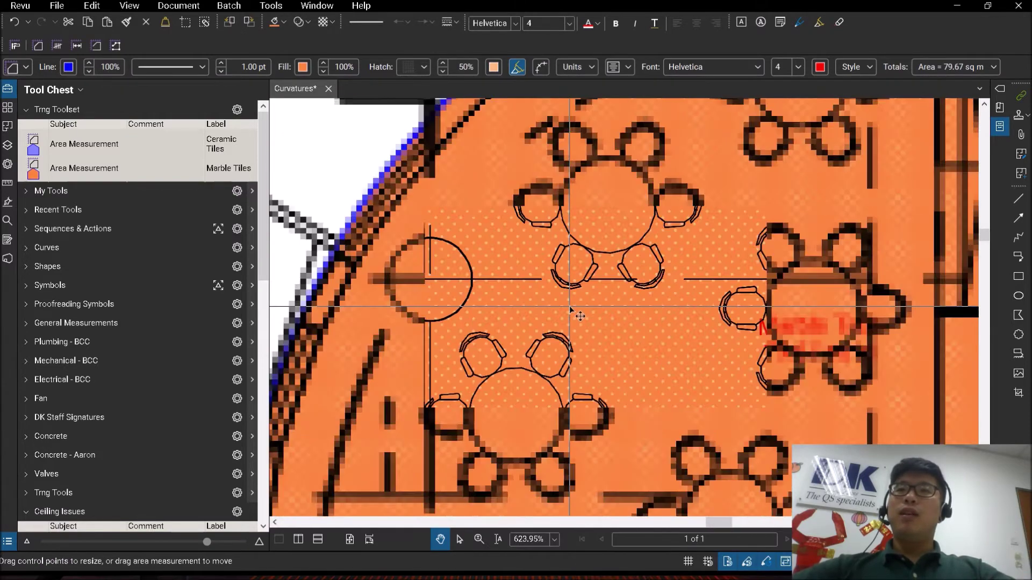
pyautogui.scroll(-2, 570, 310)
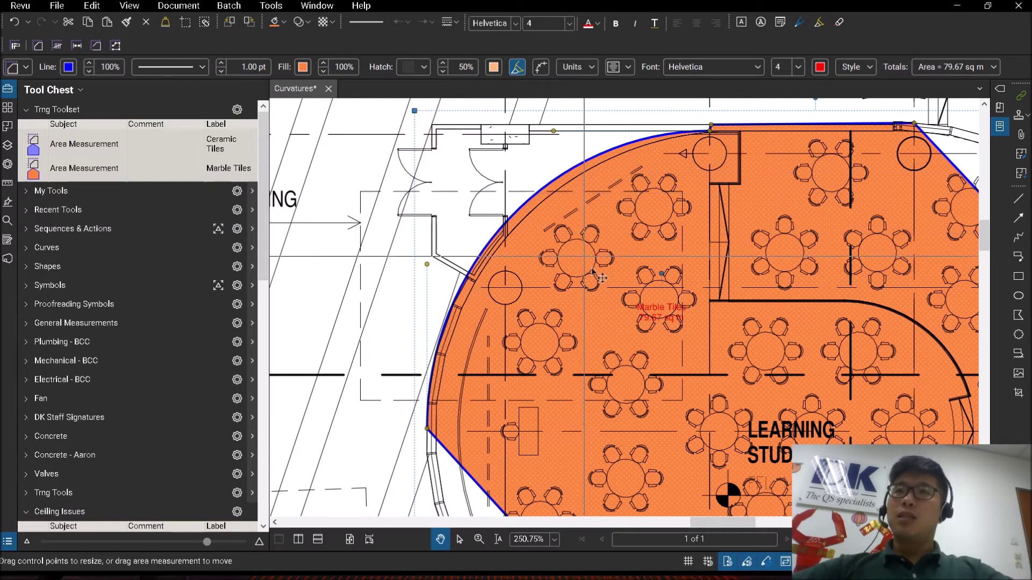
pyautogui.scroll(3, 604, 202)
pyautogui.hscroll(3, 604, 202)
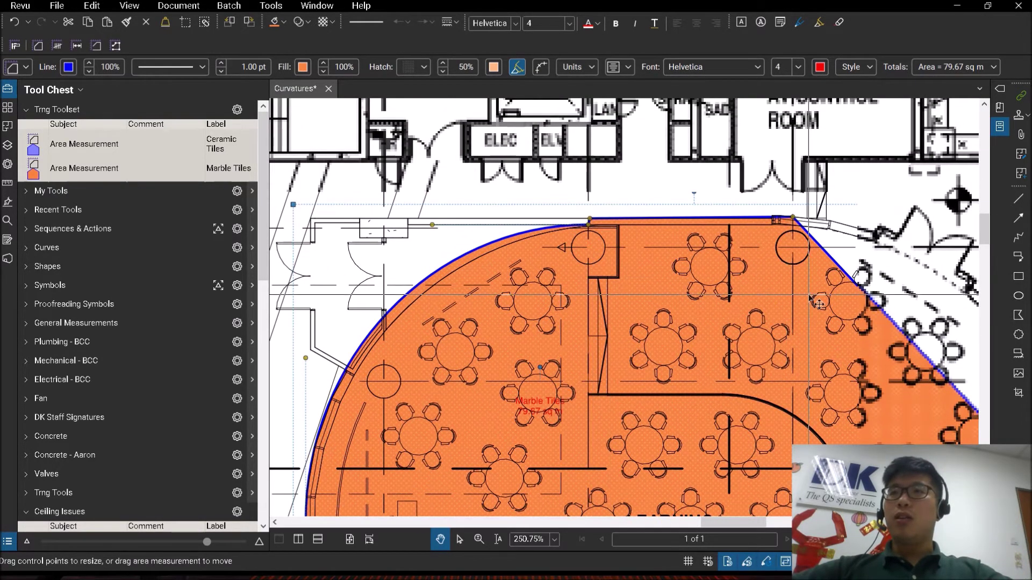
pyautogui.scroll(5, 792, 225)
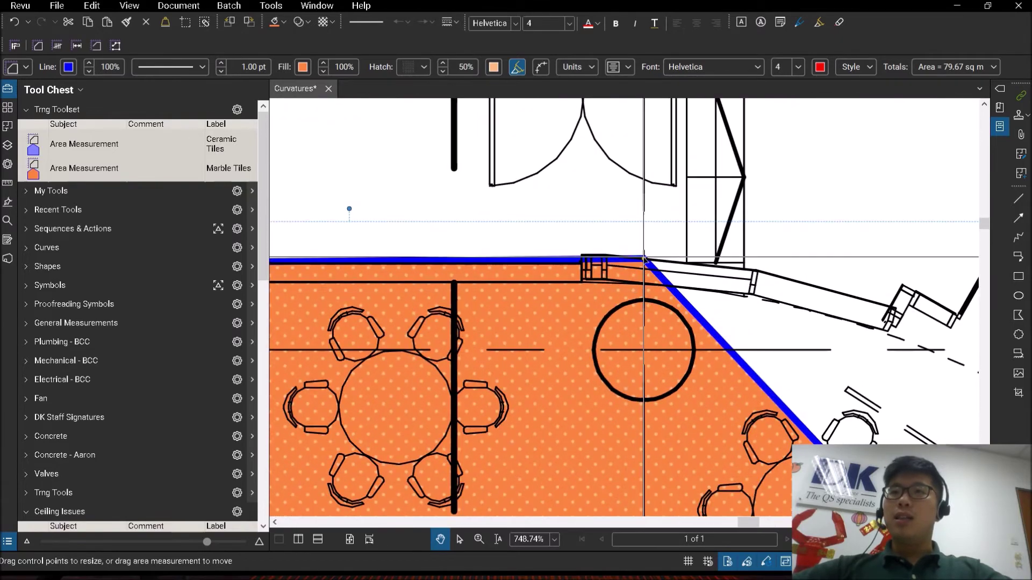
pyautogui.scroll(-7, 644, 260)
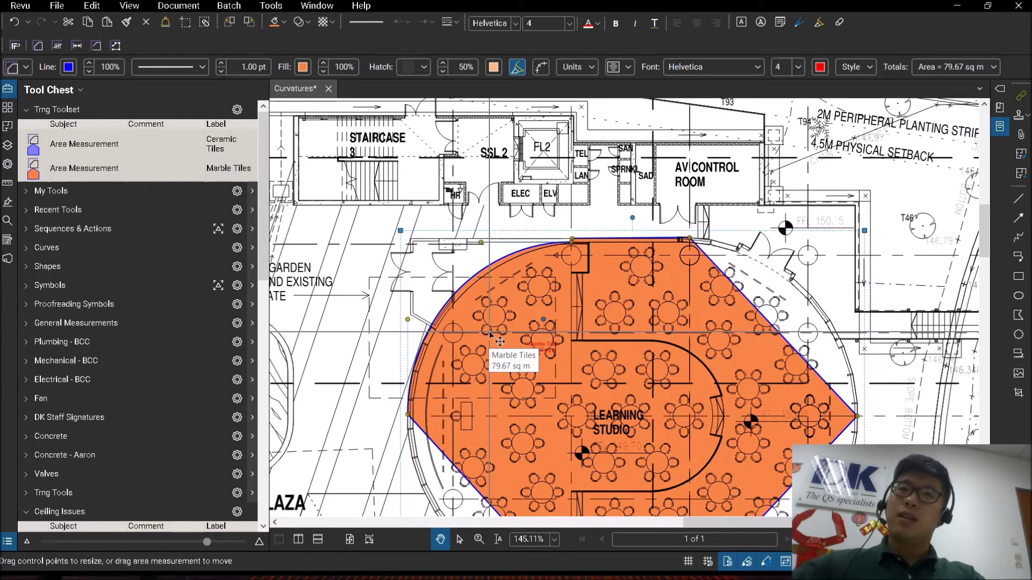
pyautogui.scroll(3, 490, 334)
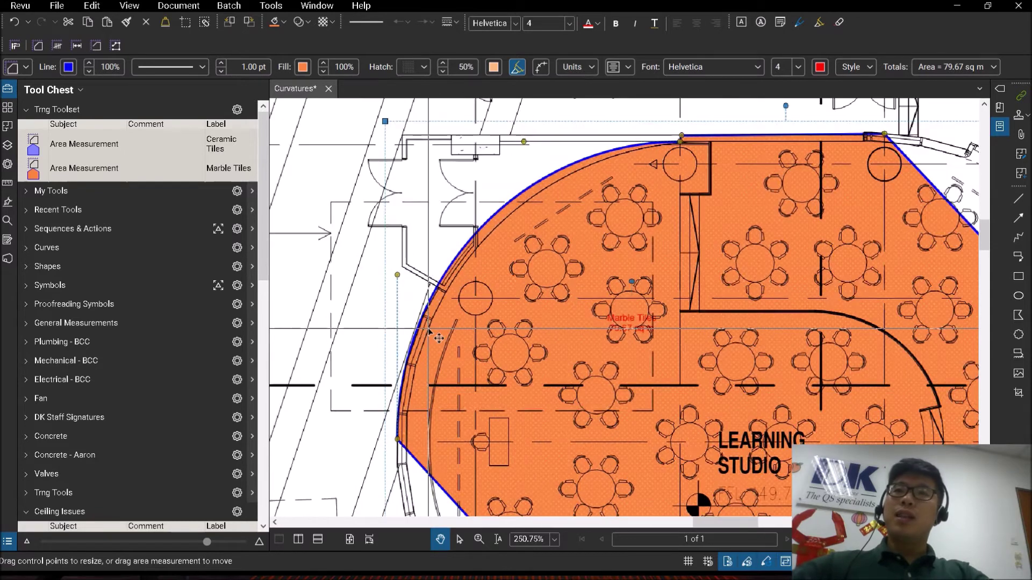
pyautogui.scroll(1, 540, 294)
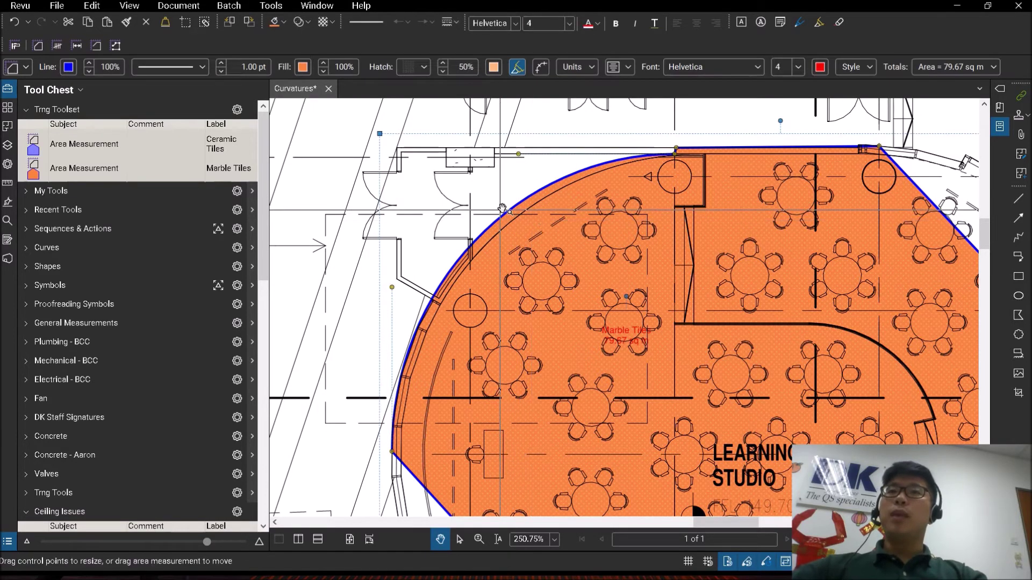
# - Zoom and pan along the upper-left arc to inspect where it meets the curved wall
pyautogui.scroll(6, 502, 351)
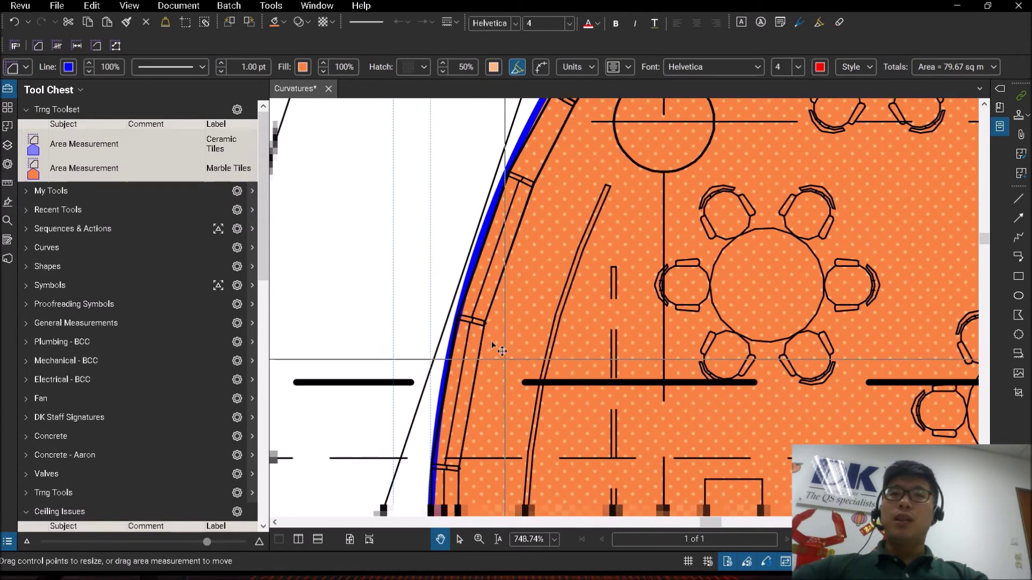
pyautogui.moveTo(431, 191); pyautogui.dragTo(438, 314)
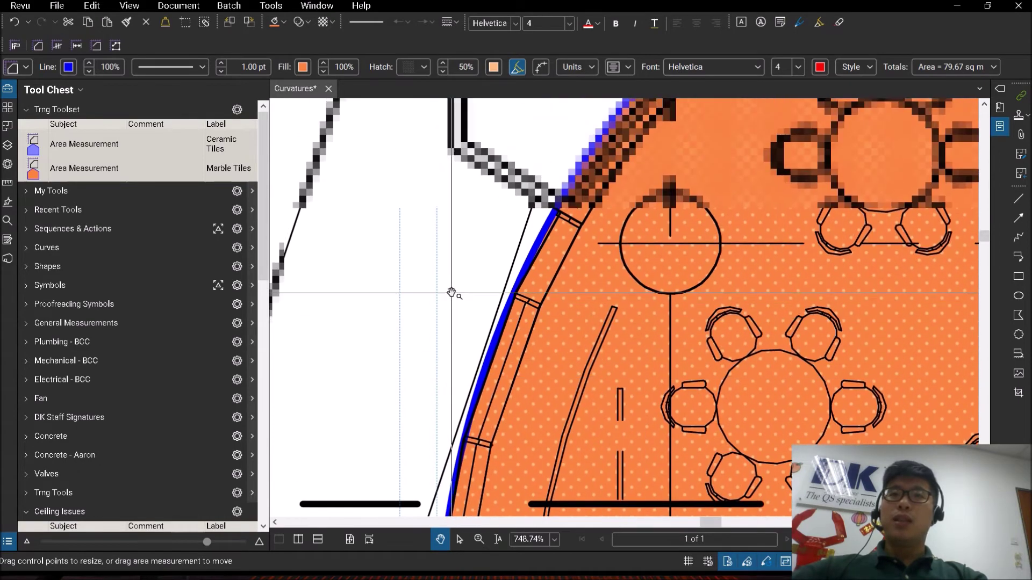
pyautogui.scroll(2, 451, 293)
pyautogui.moveTo(445, 200)
pyautogui.mouseDown()
pyautogui.moveTo(433, 161)
pyautogui.moveTo(434, 267)
pyautogui.mouseUp()
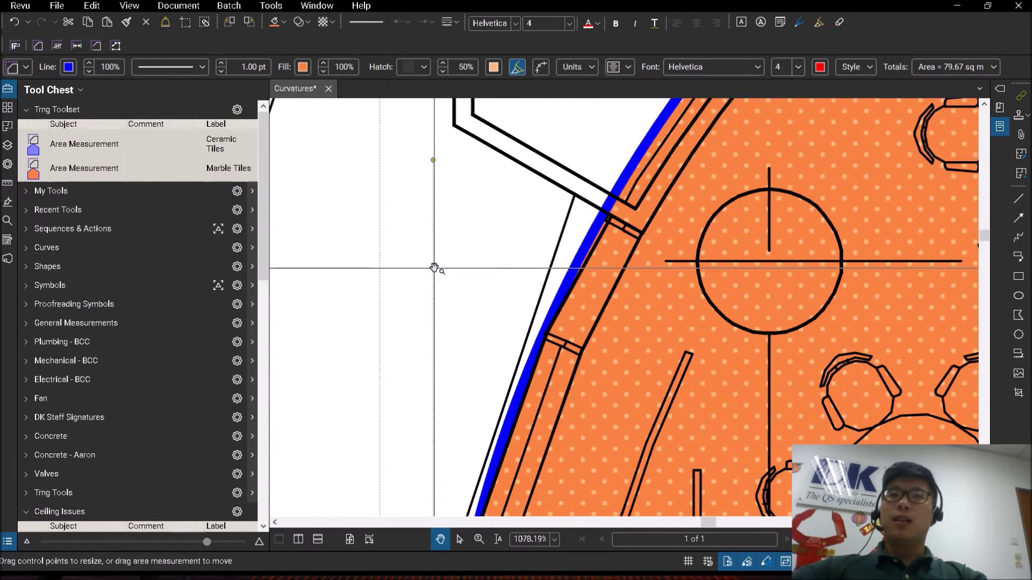
pyautogui.scroll(-7, 431, 266)
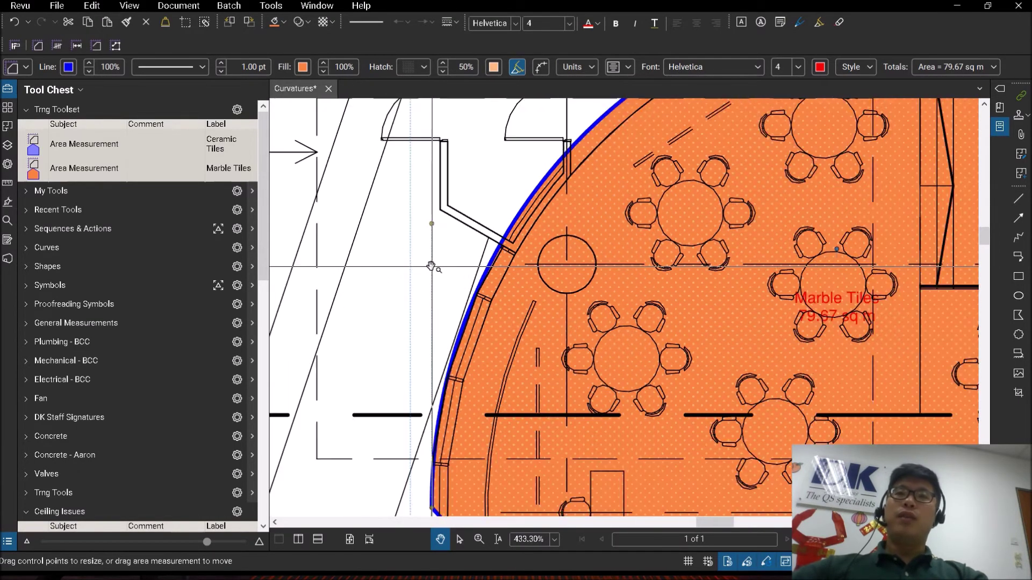
pyautogui.moveTo(601, 216); pyautogui.dragTo(529, 323)
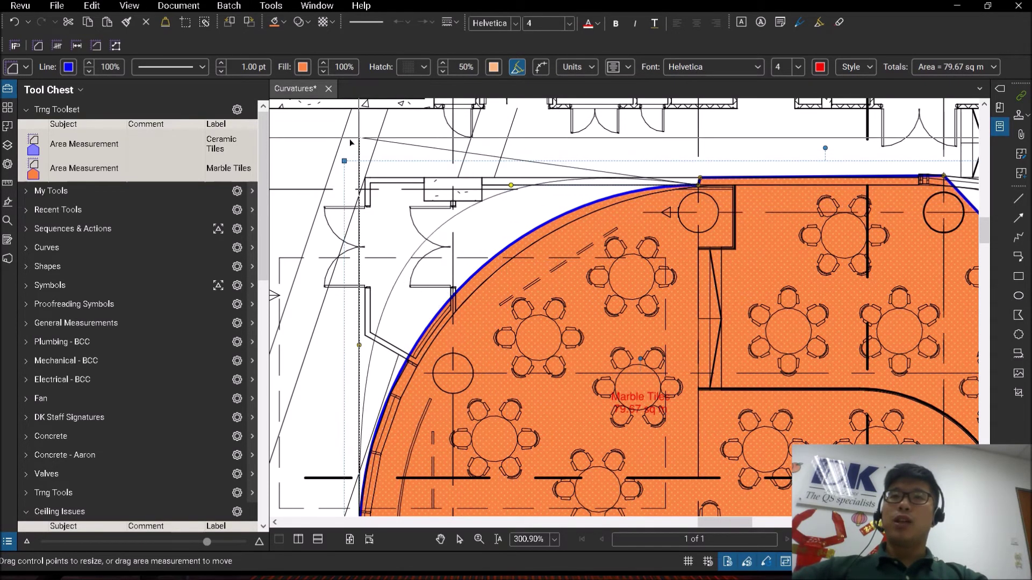
pyautogui.hscroll(-5, 343, 196)
pyautogui.hscroll(4, 343, 196)
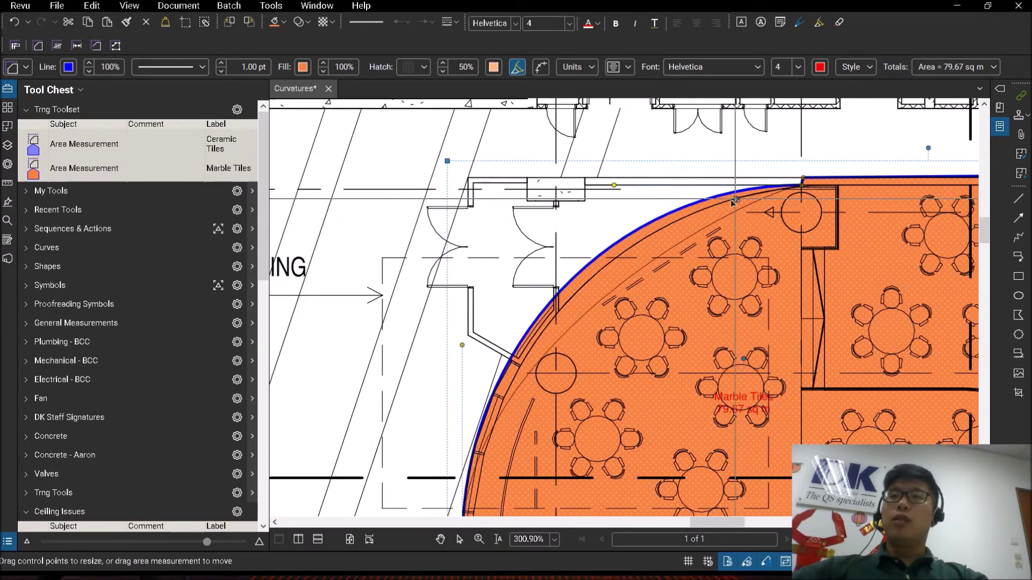
# - Snap the arc's curve point onto the wall and adjust the edge vertex, bringing the area to 79.13 sq m
pyautogui.click(593, 226)
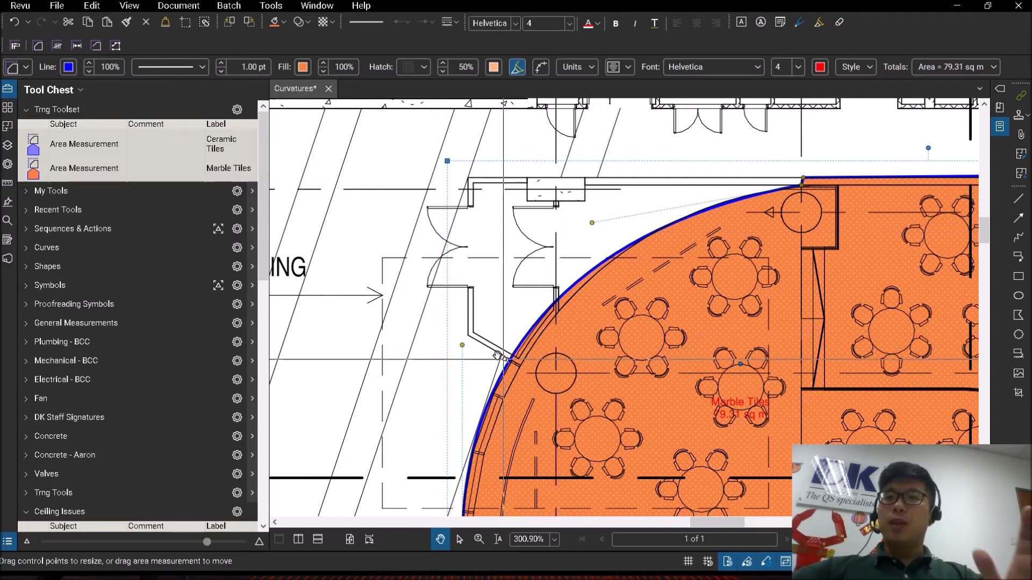
pyautogui.moveTo(466, 348); pyautogui.dragTo(474, 353)
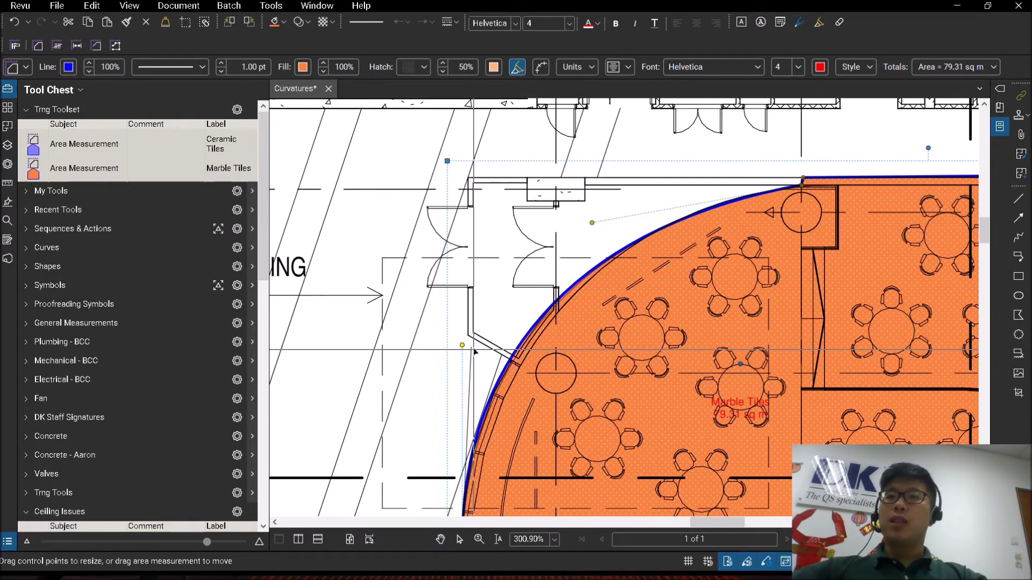
pyautogui.press('Escape')
pyautogui.scroll(-5, 626, 189)
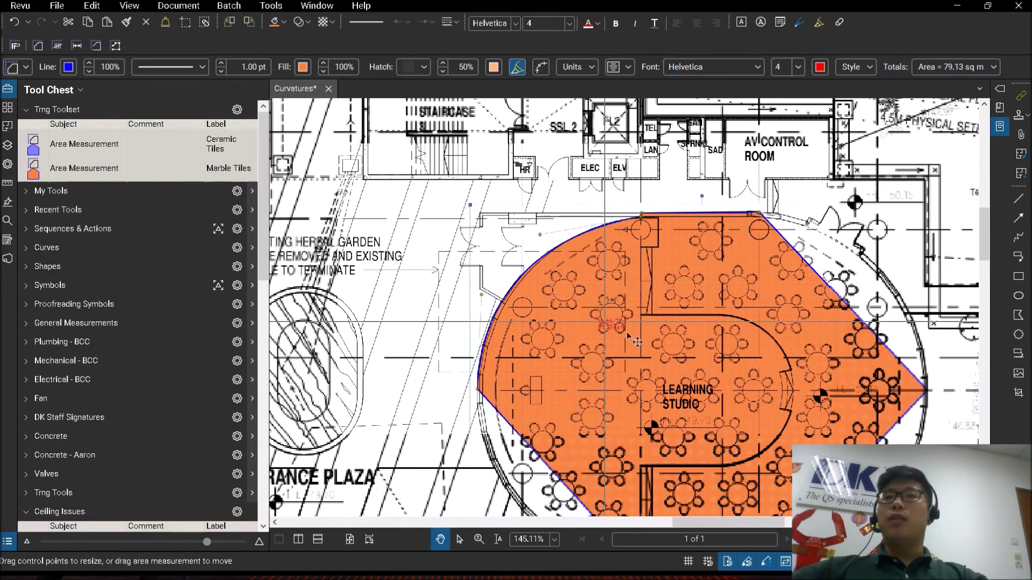
# - Convert the Marble Tiles area's lower-left diagonal edge to an arc
pyautogui.scroll(3, 520, 349)
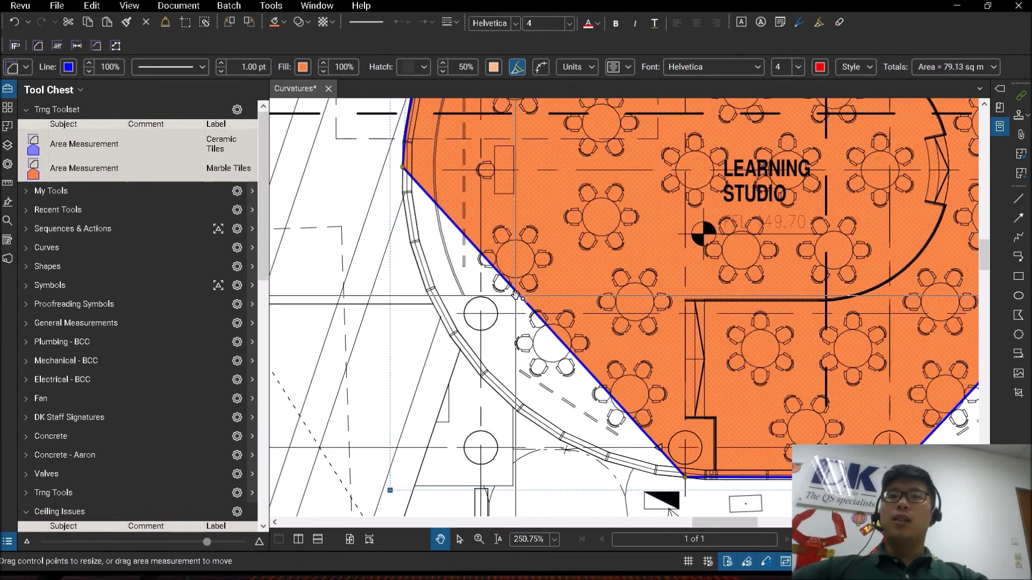
pyautogui.rightClick(520, 296)
pyautogui.click(563, 312)
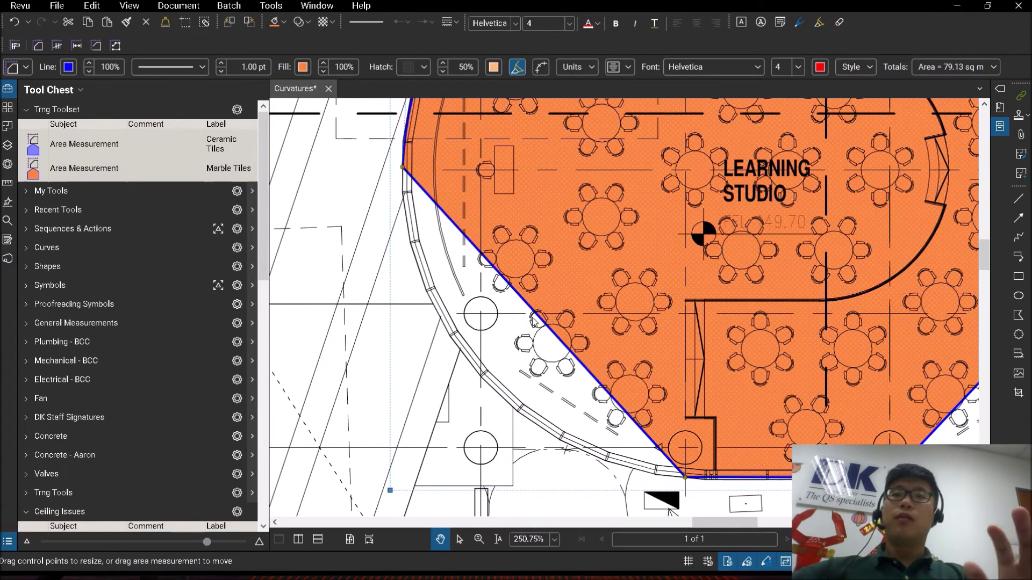
pyautogui.scroll(-3, 591, 413)
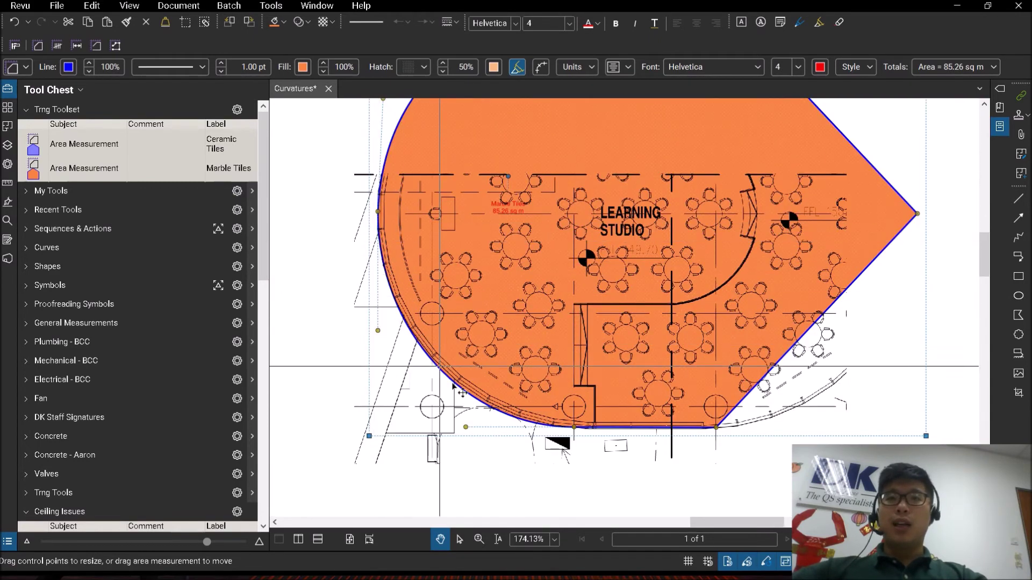
# - Convert the upper-right diagonal edge to an arc and bow it outward to the curved wall
pyautogui.hscroll(5, 697, 288)
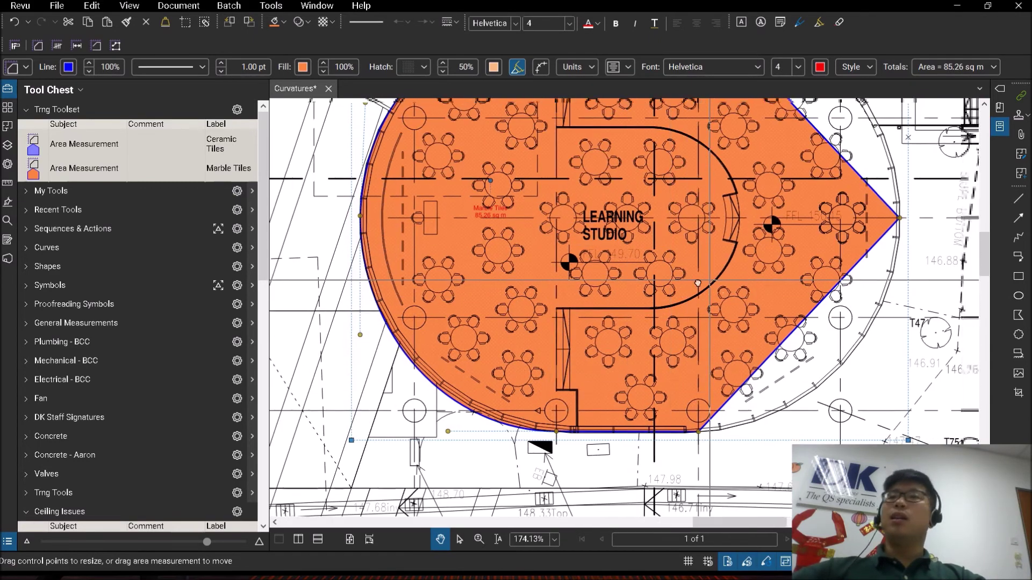
pyautogui.rightClick(621, 309)
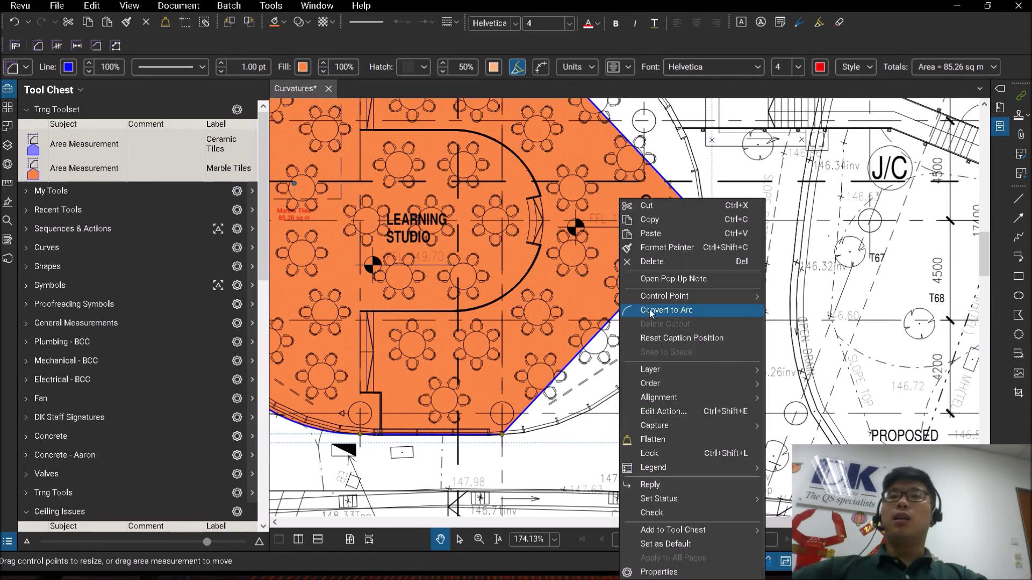
pyautogui.click(649, 317)
pyautogui.moveTo(644, 320); pyautogui.dragTo(679, 322)
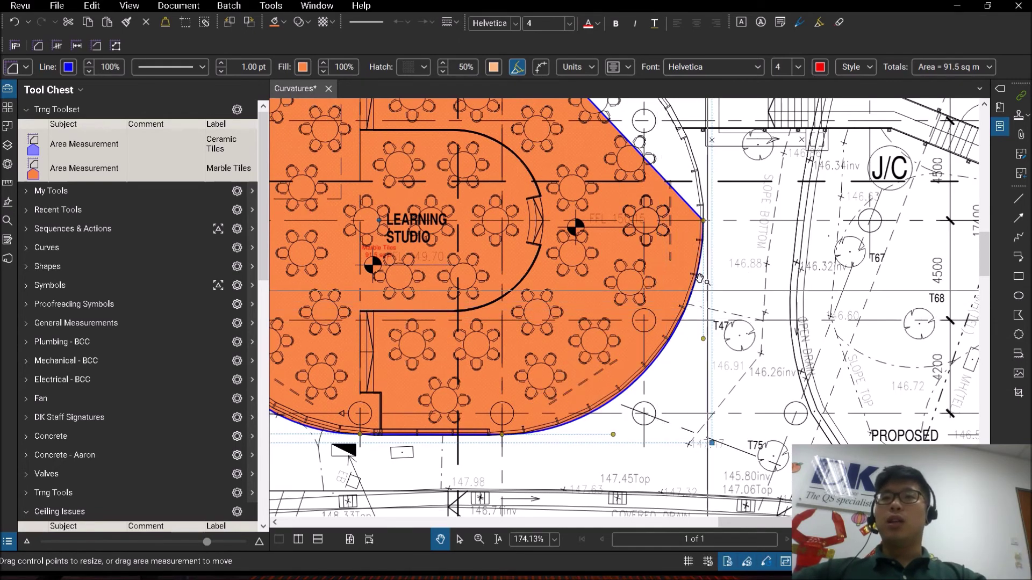
# - Convert the lower-right diagonal edge to an arc and bow it out, giving 97.76 sq m
pyautogui.scroll(3, 698, 278)
pyautogui.rightClick(643, 199)
pyautogui.click(690, 310)
pyautogui.moveTo(664, 239); pyautogui.dragTo(691, 237)
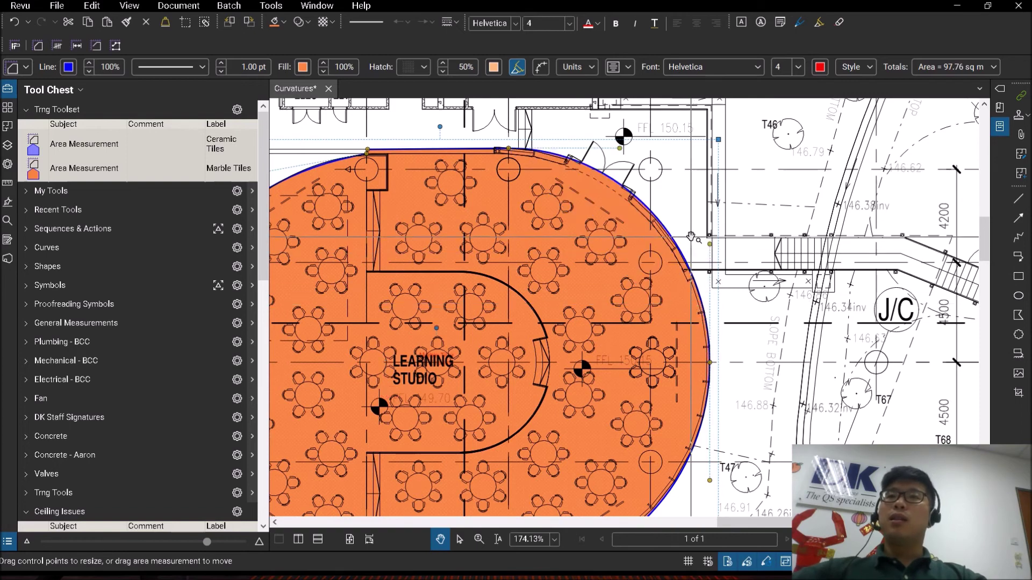
pyautogui.scroll(-2, 691, 237)
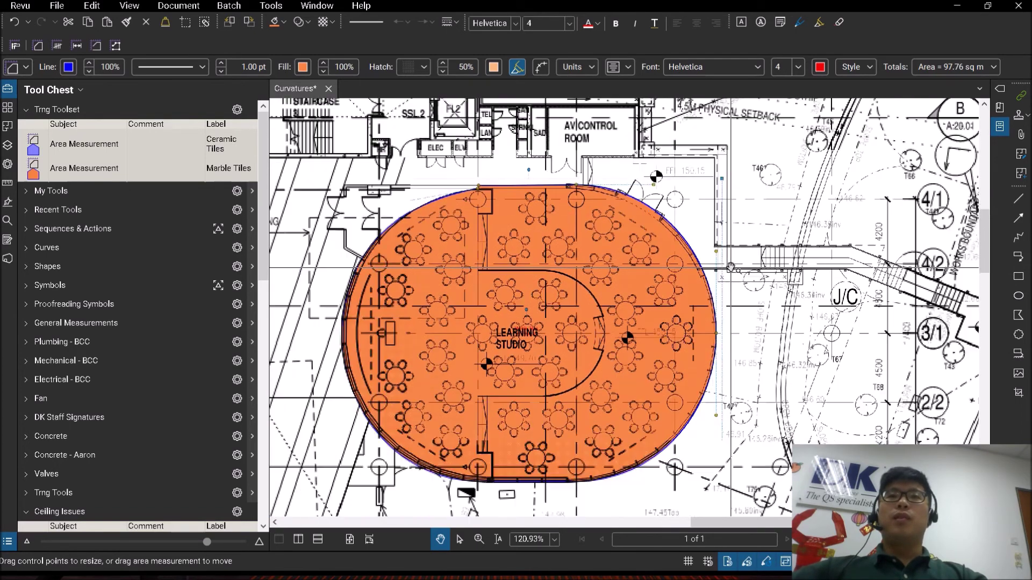
pyautogui.scroll(-1, 731, 267)
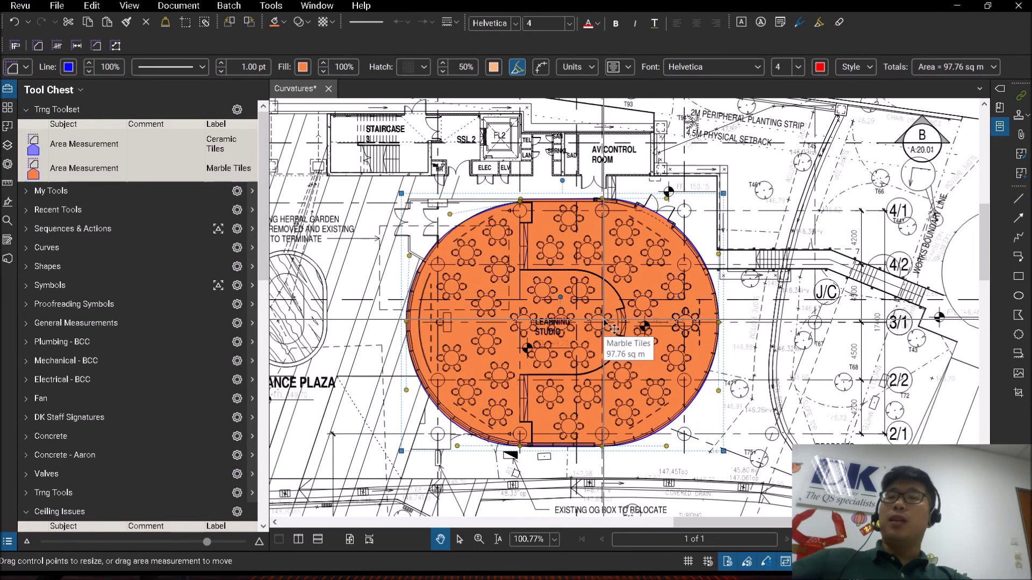